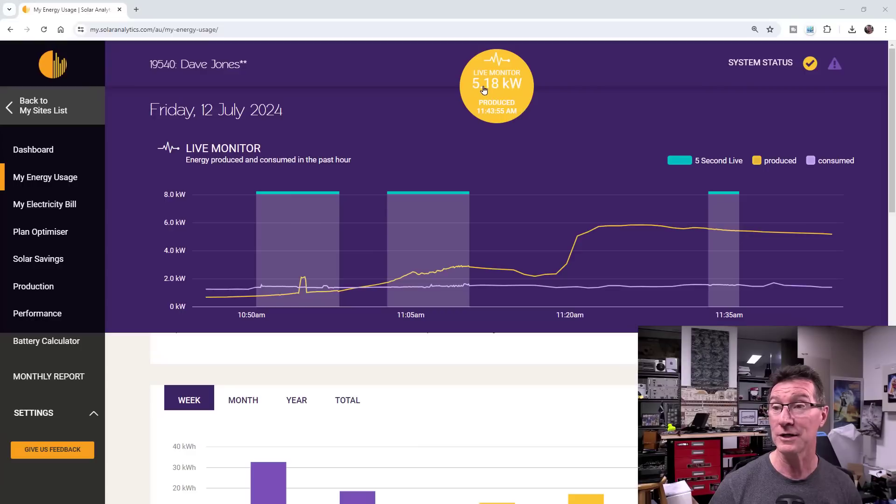
- Check the live production and consumption graph for the past hour, and collapse the live monitor
mouse_move(835, 239)
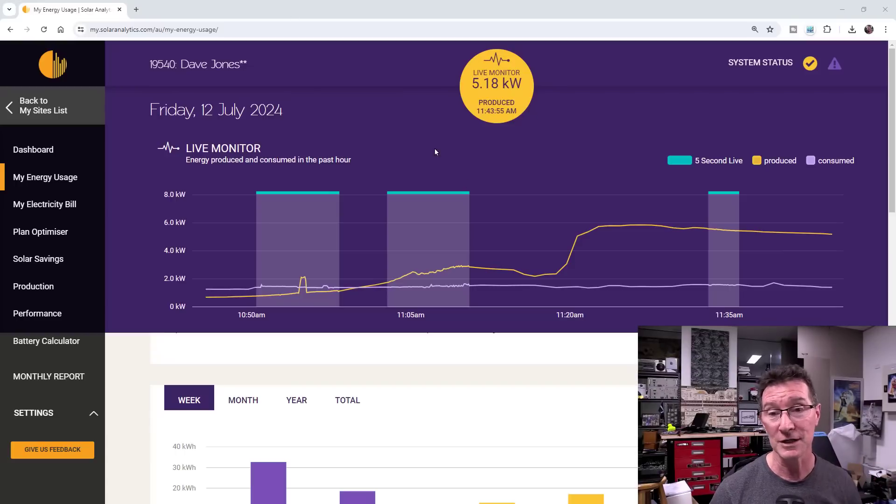
mouse_move(642, 223)
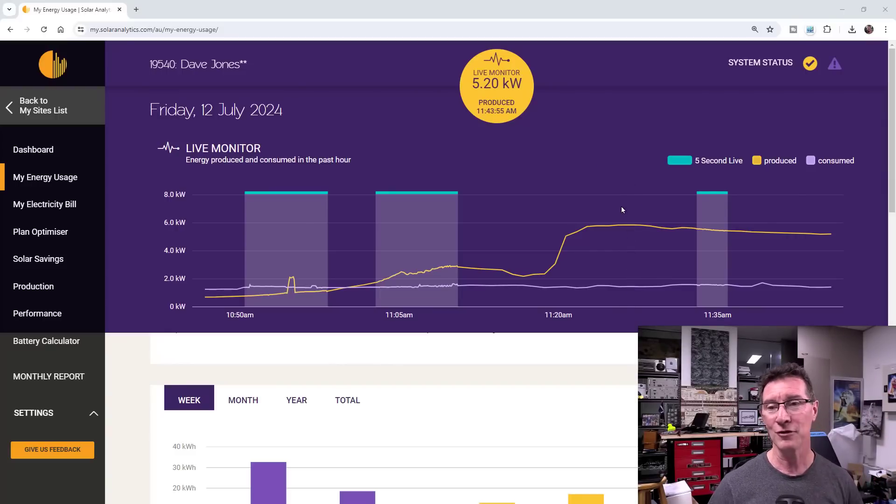
mouse_move(641, 208)
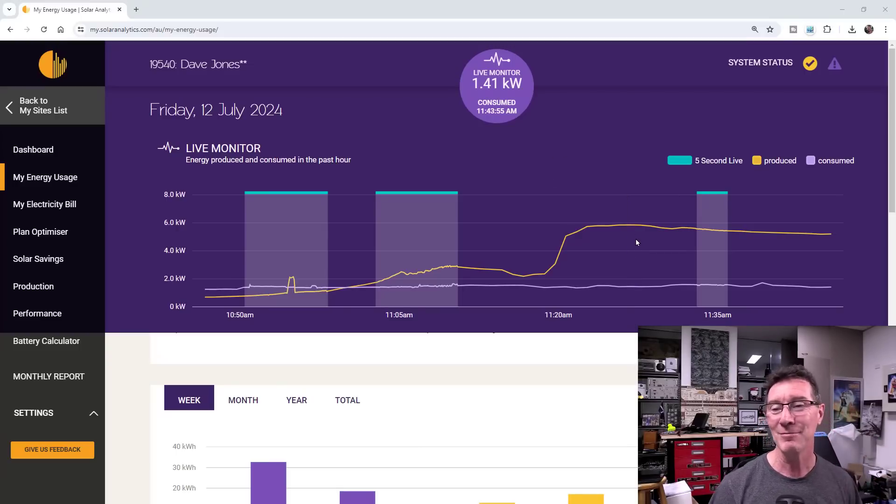
left_click(499, 93)
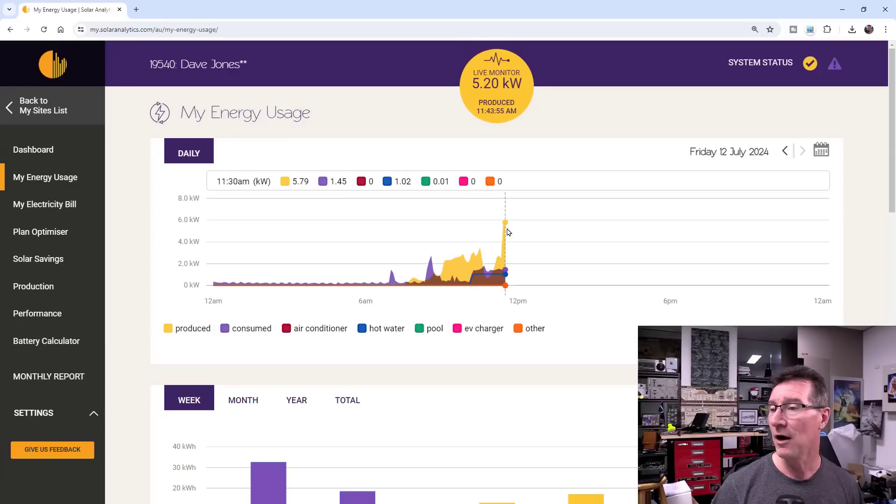
- Reload the energy usage page and inspect the production peak shortly before midday in the daily chart
left_click(44, 30)
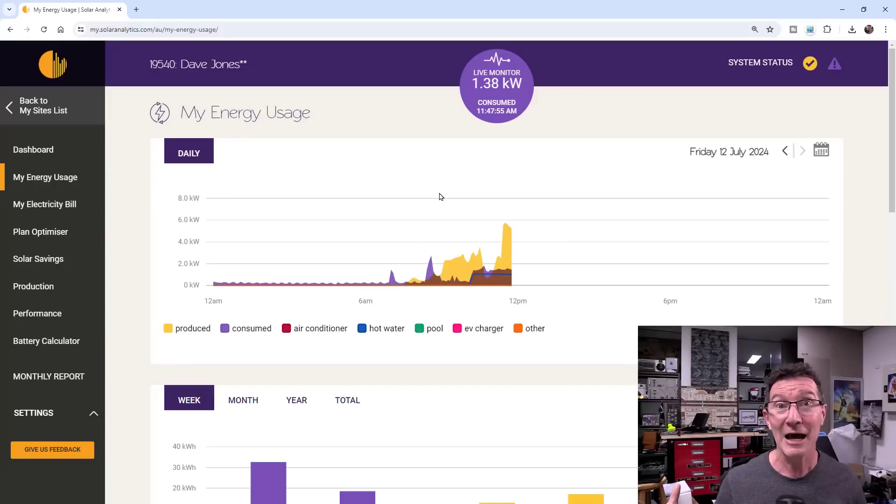
right_click(595, 203)
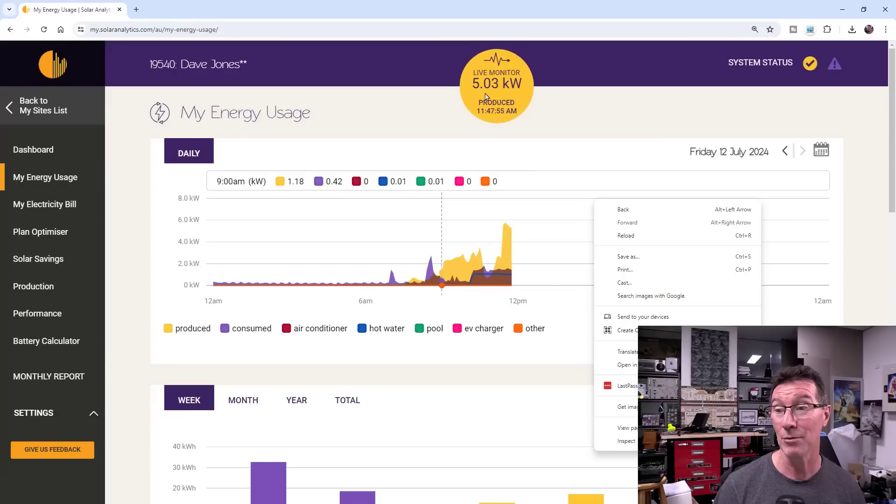
left_click(513, 230)
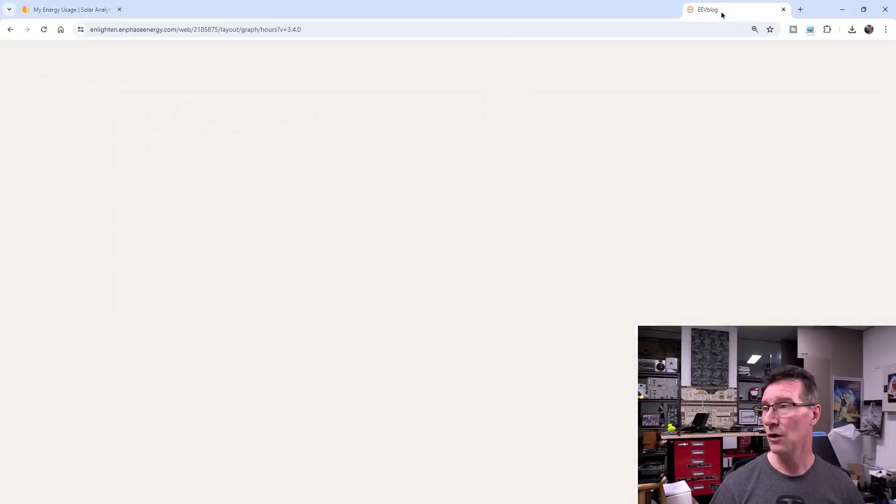
- Show the Enphase energy chart for July 12, 2024 and compare its latest production with the Solar Analytics daily chart
left_click_drag(720, 14, 548, 14)
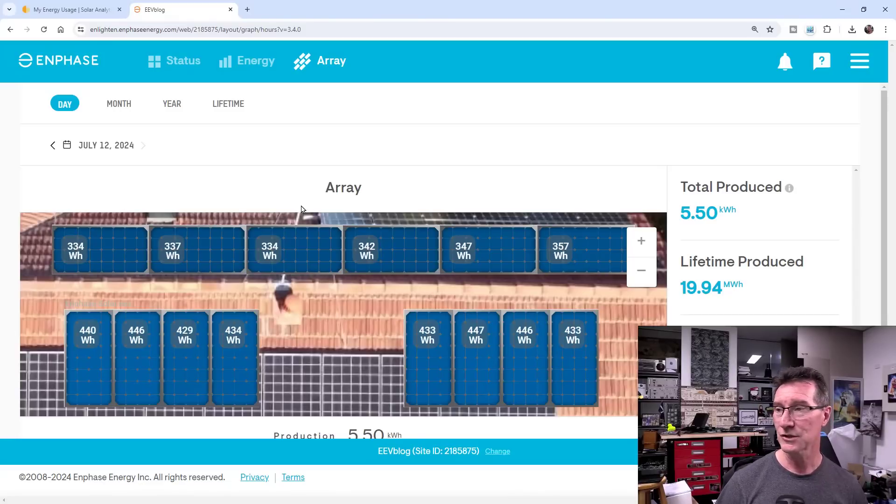
left_click(243, 67)
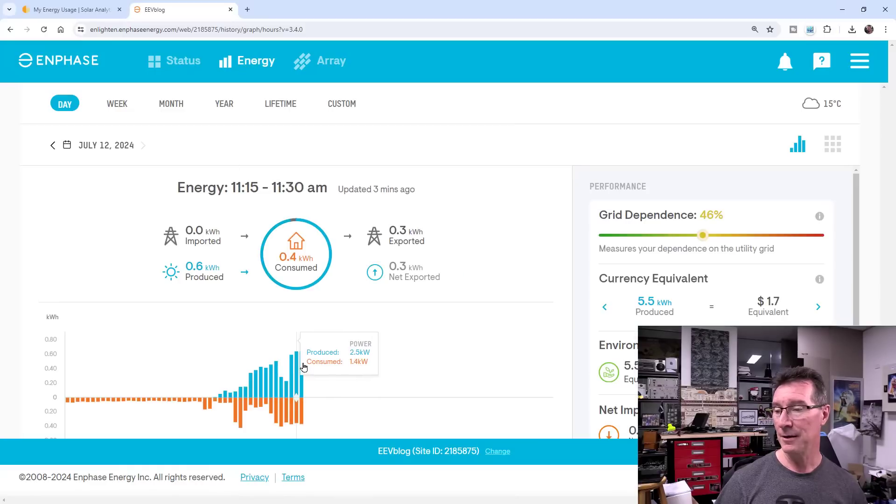
mouse_move(307, 358)
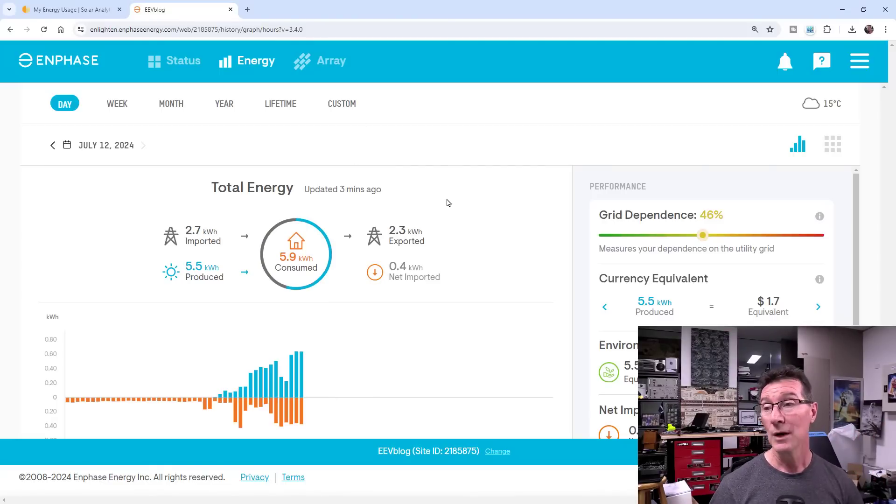
left_click(69, 10)
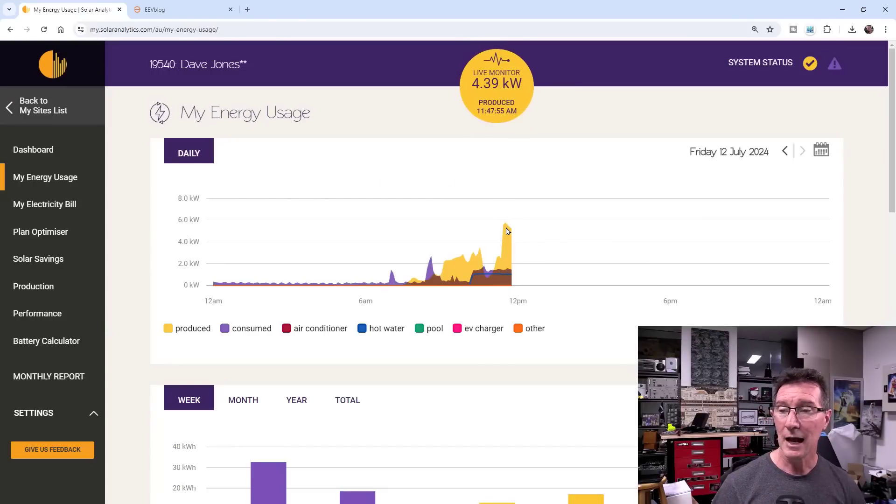
mouse_move(509, 238)
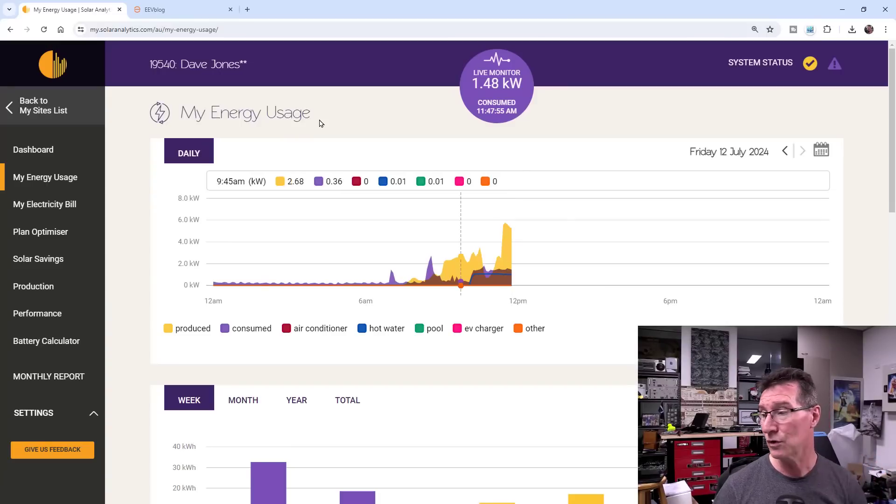
- Open the Battery Calculator and reveal its advanced options
left_click(54, 344)
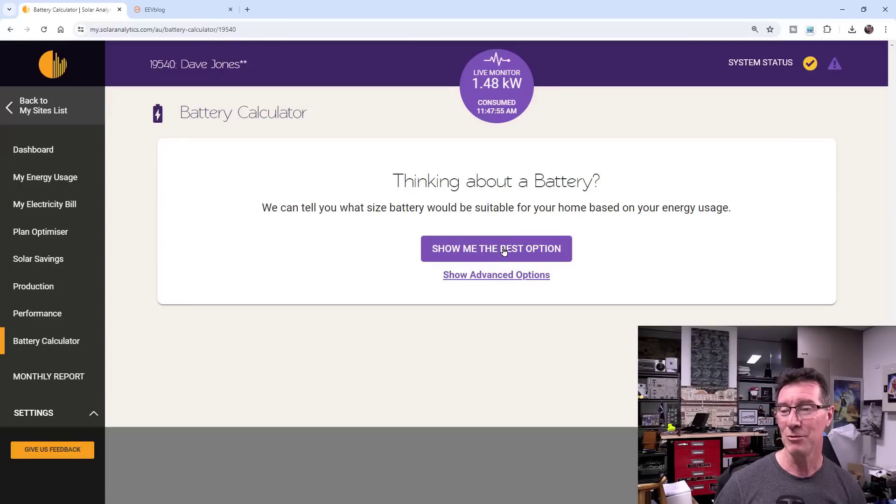
left_click(500, 278)
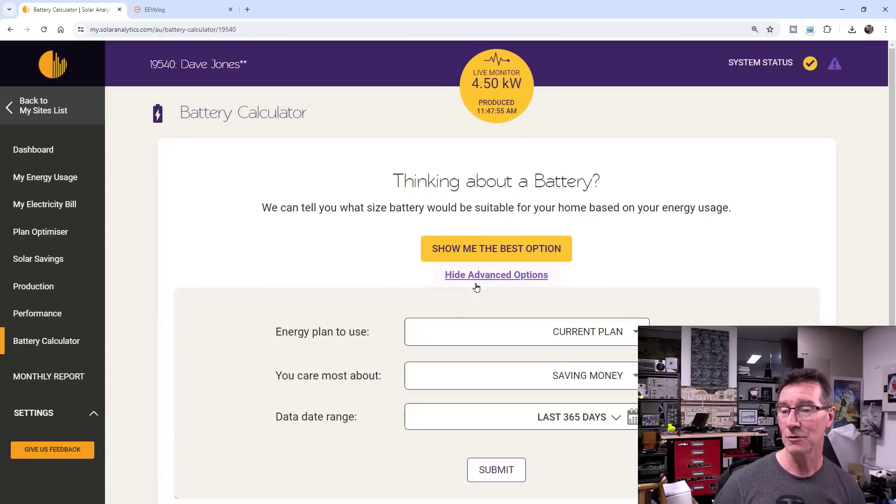
left_click(496, 253)
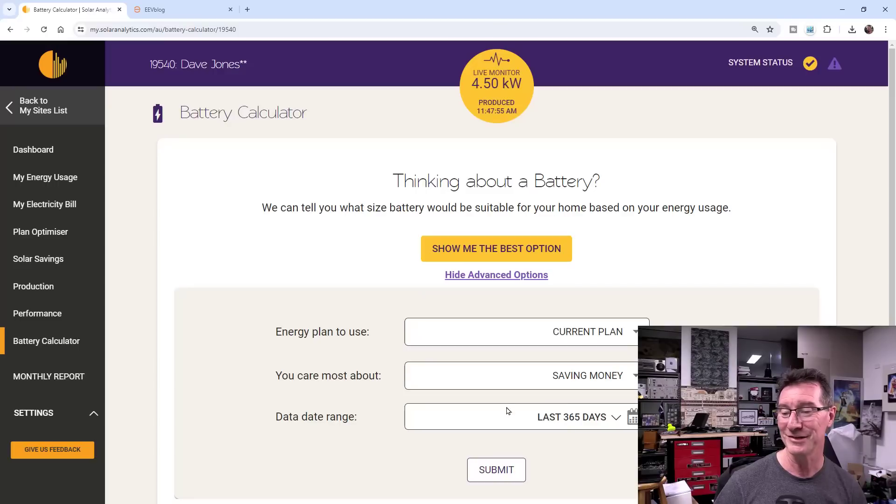
- Set the data date range to the last 7 days and run the battery simulation
left_click(616, 418)
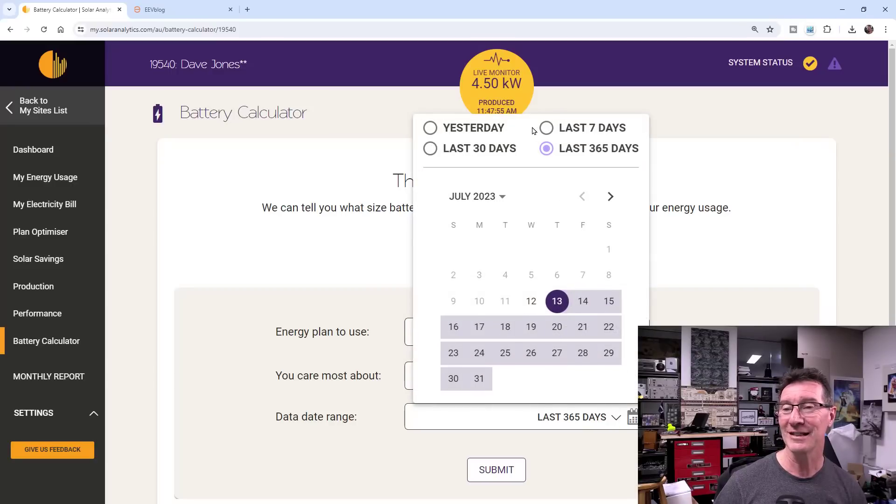
left_click(546, 128)
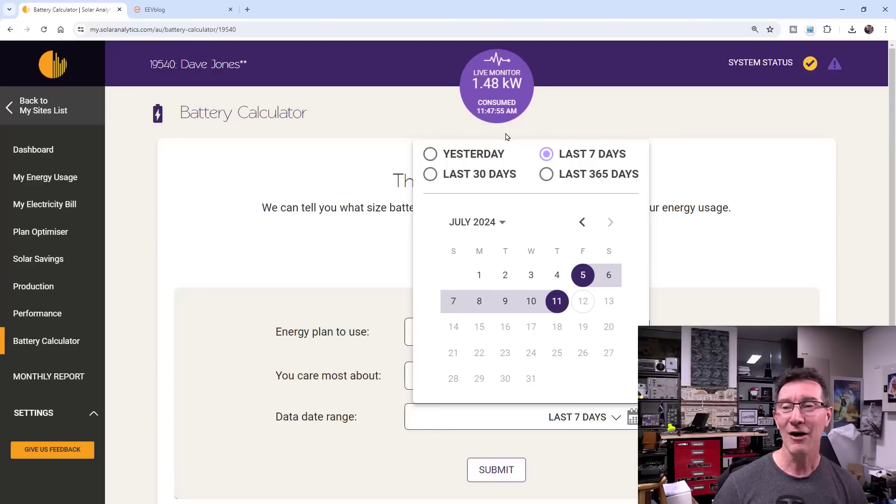
left_click(499, 474)
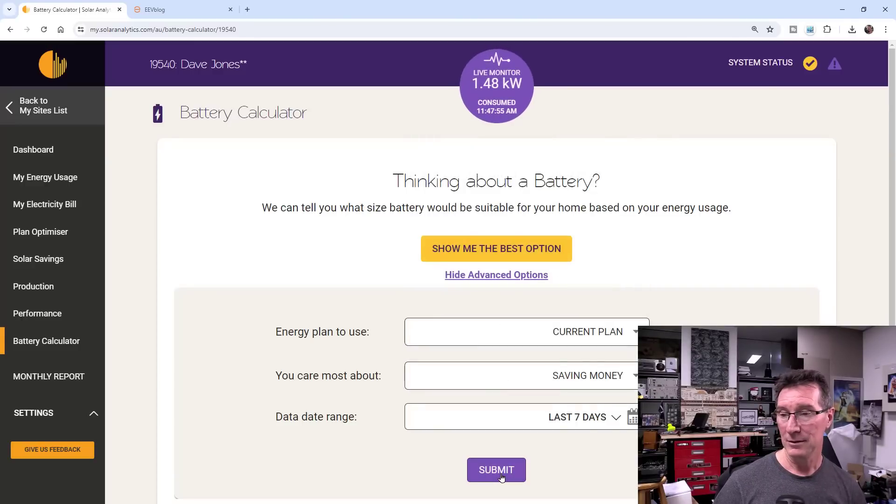
left_click(496, 472)
scroll(321, 348, "down", 3)
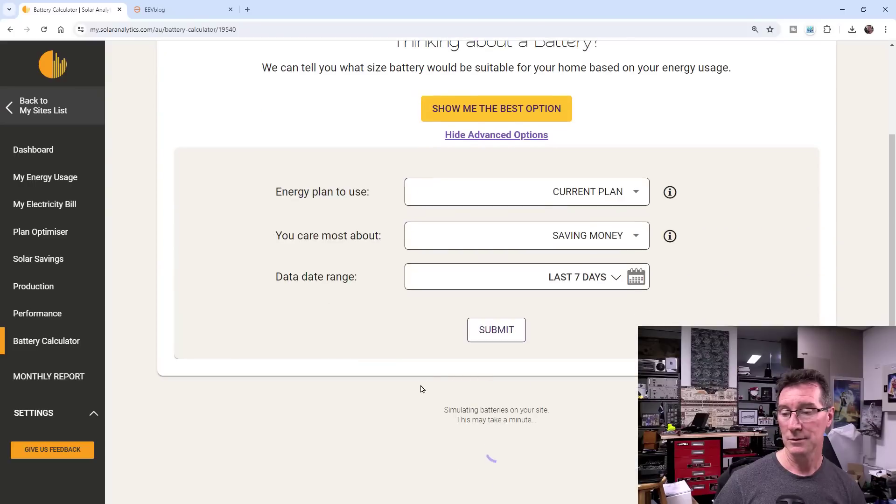
scroll(394, 405, "down", 2)
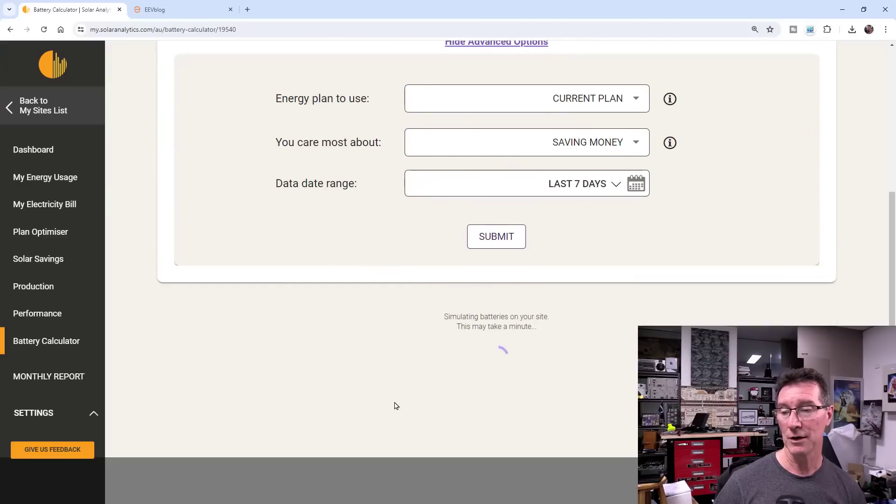
scroll(394, 405, "up", 3)
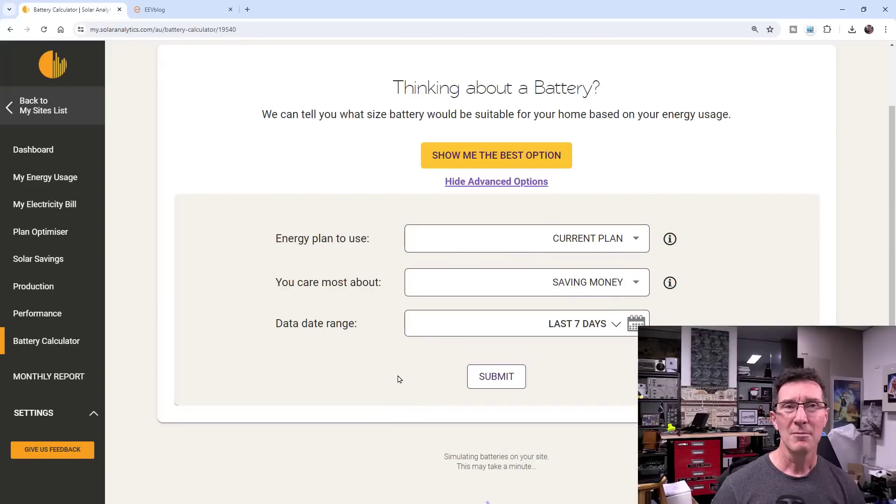
scroll(399, 379, "up", 2)
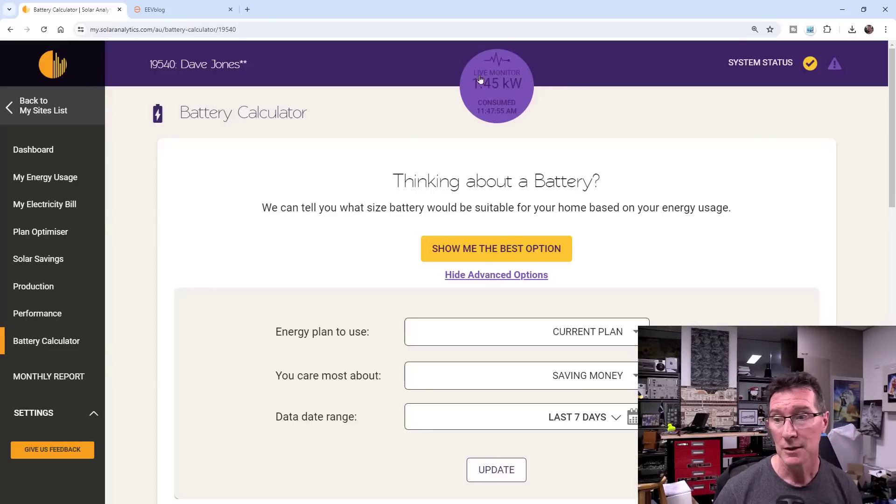
- Examine the recommended battery's daily energy profile and the costs, payback times and yearly savings of the other battery sizes
scroll(497, 236, "down", 14)
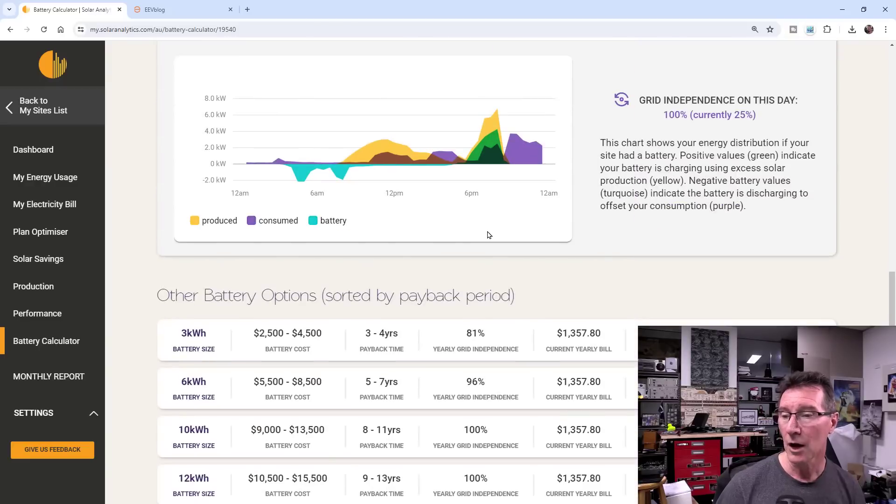
scroll(490, 210, "up", 2)
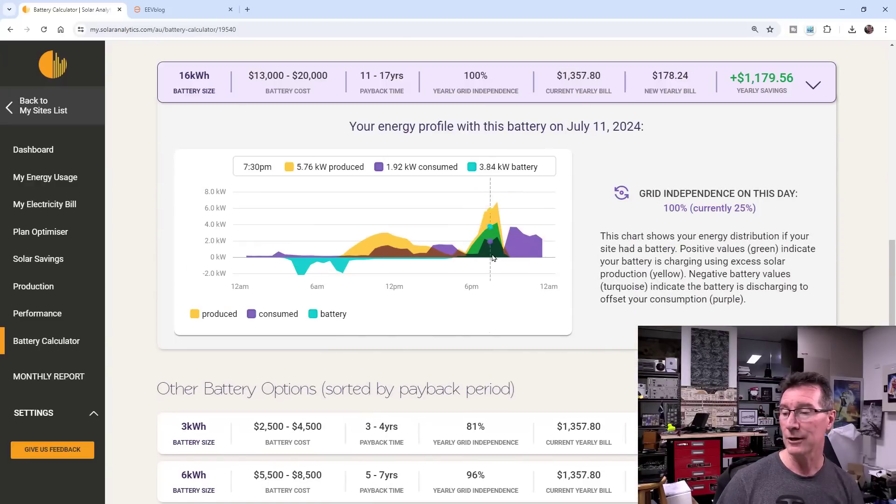
scroll(492, 258, "down", 4)
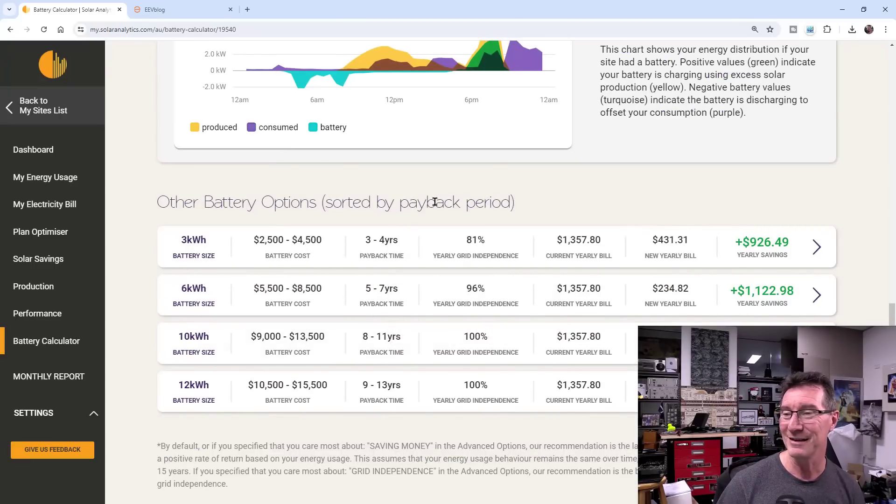
mouse_move(405, 247)
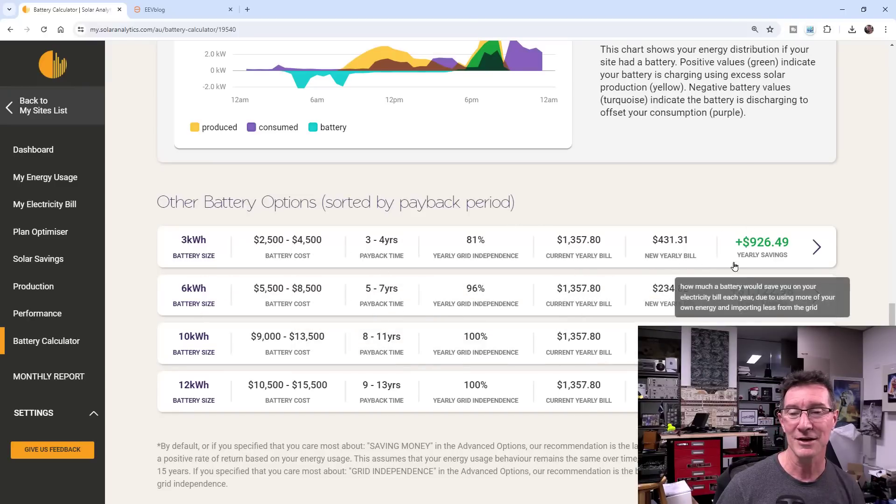
scroll(397, 259, "up", 4)
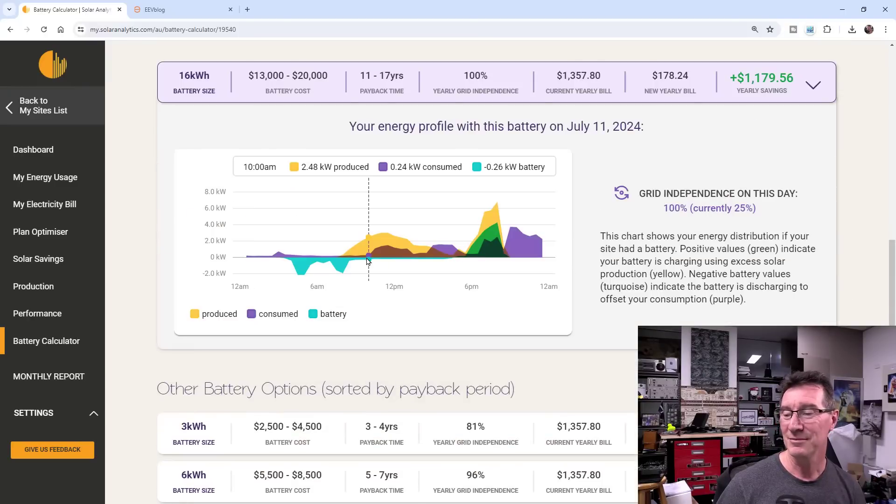
scroll(368, 261, "down", 1)
scroll(366, 262, "up", 1)
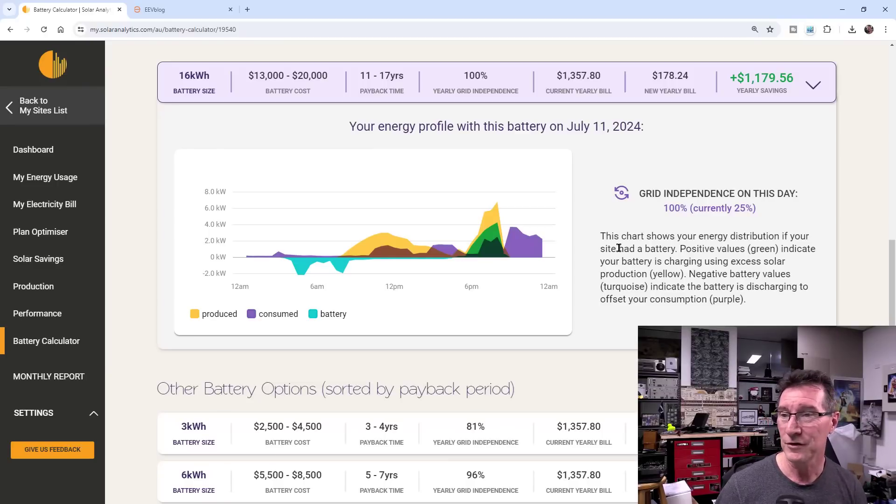
- Review the calculator settings together with the recommended battery's cost, payback, savings and energy profile for July 11, 2024
scroll(641, 251, "up", 10)
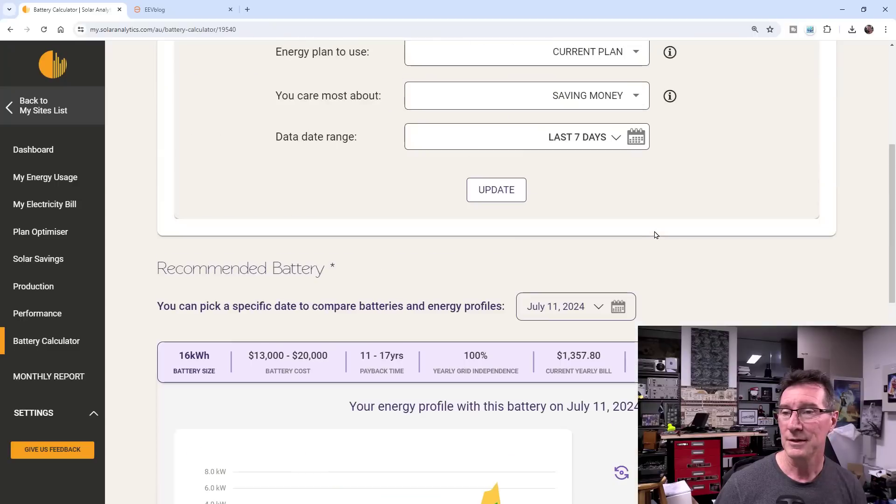
scroll(655, 234, "up", 3)
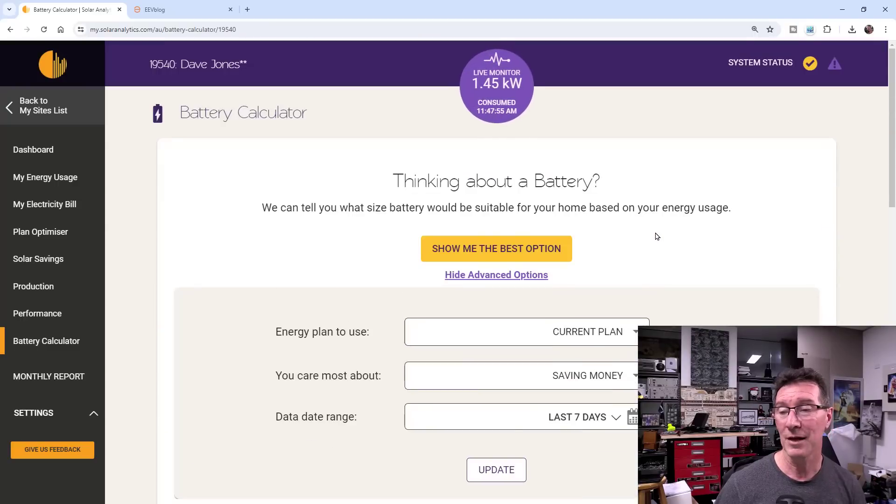
scroll(656, 236, "down", 4)
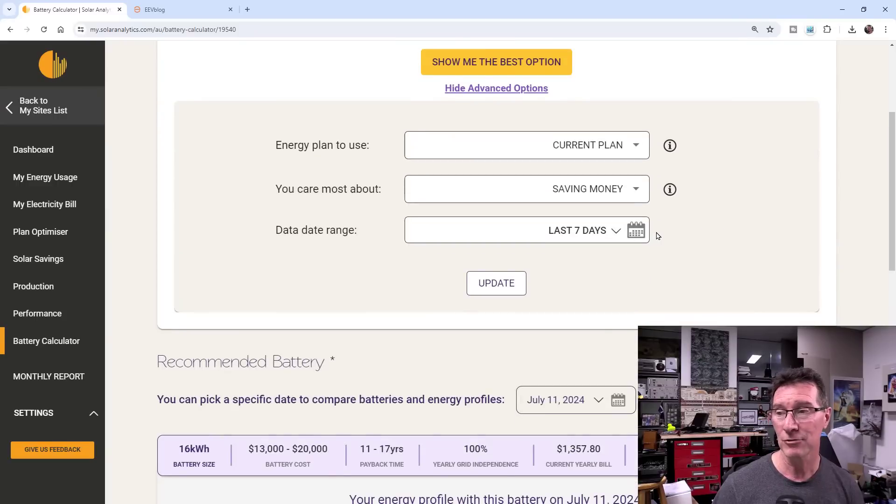
scroll(697, 217, "down", 3)
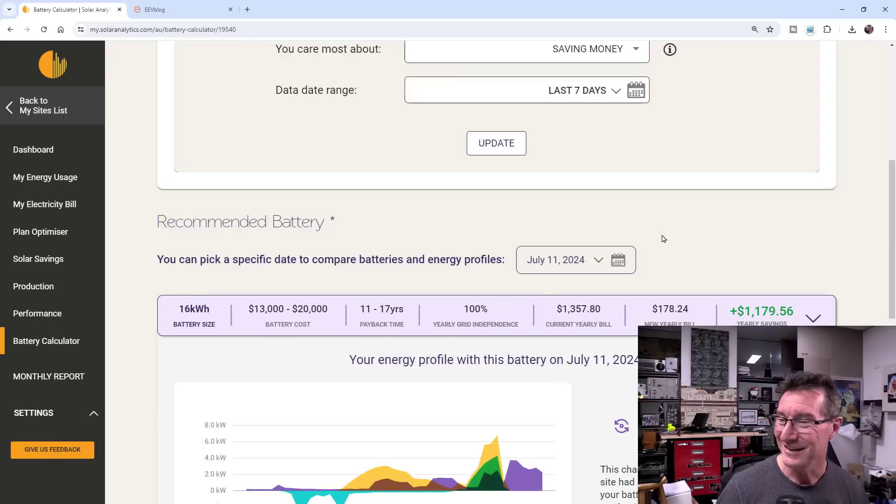
scroll(438, 280, "down", 3)
scroll(441, 294, "down", 2)
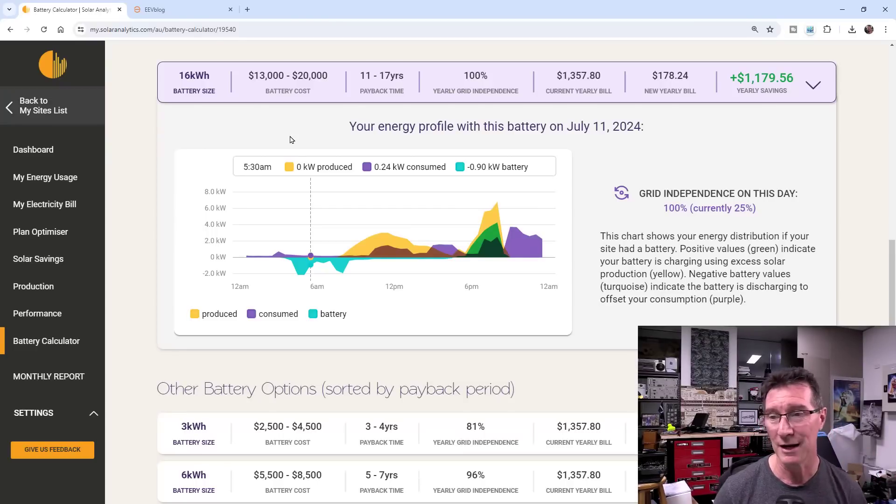
scroll(642, 283, "up", 2)
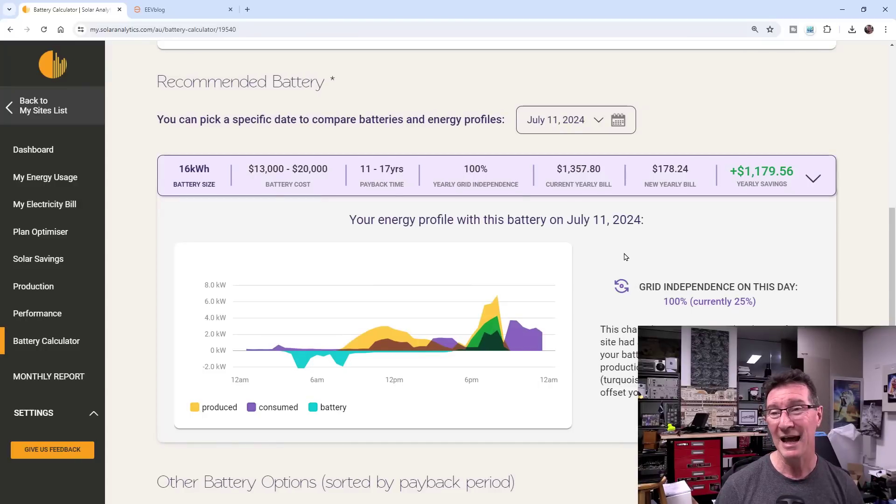
scroll(574, 264, "up", 9)
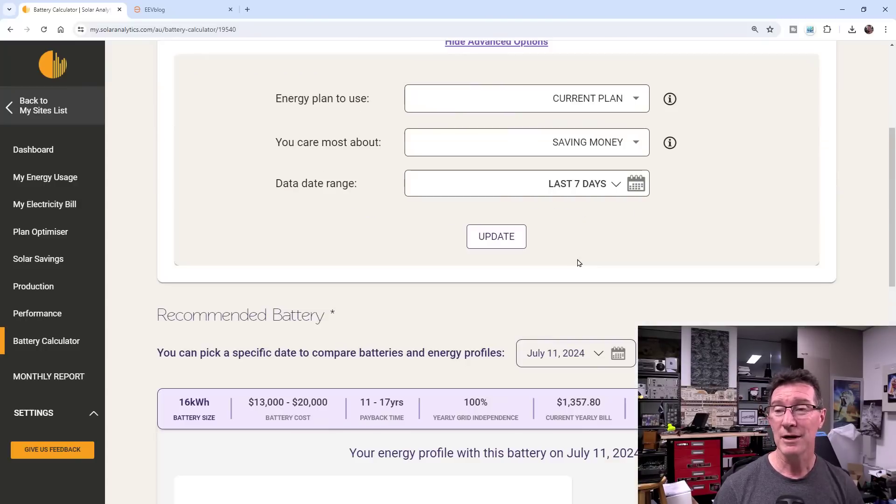